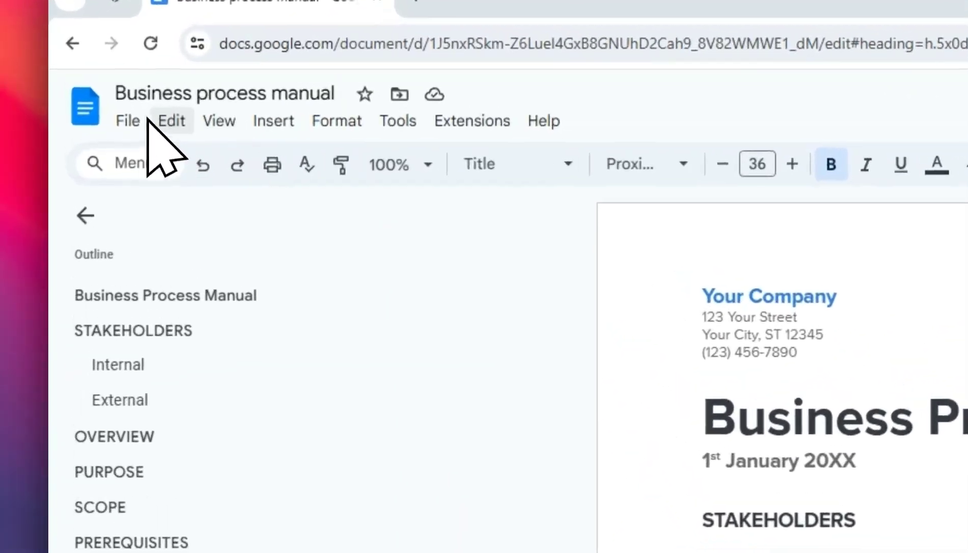
- Review the original manual's version history, including the May 24 9:31 PM version, then return to editing
{"action": "left_click", "coordinate": [81, 89]}
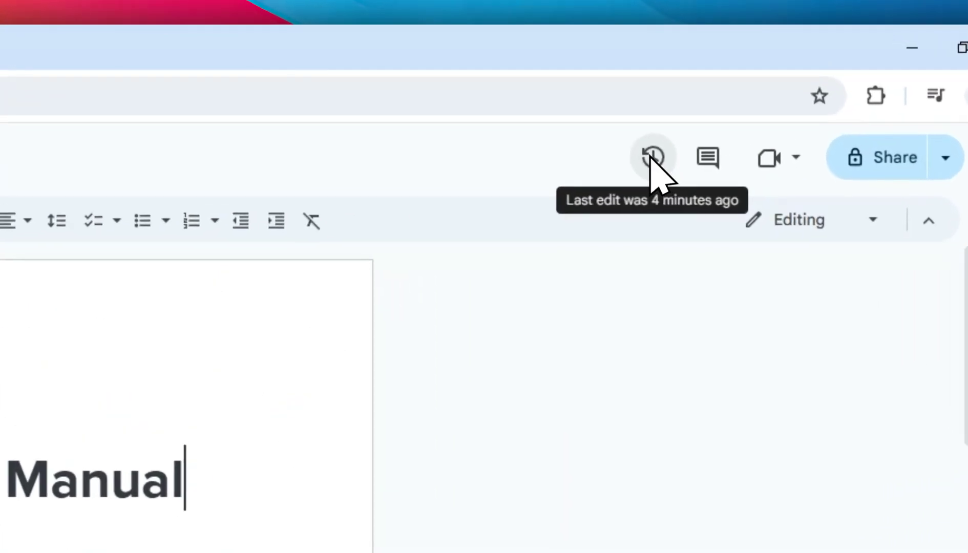
{"action": "left_click", "coordinate": [761, 81]}
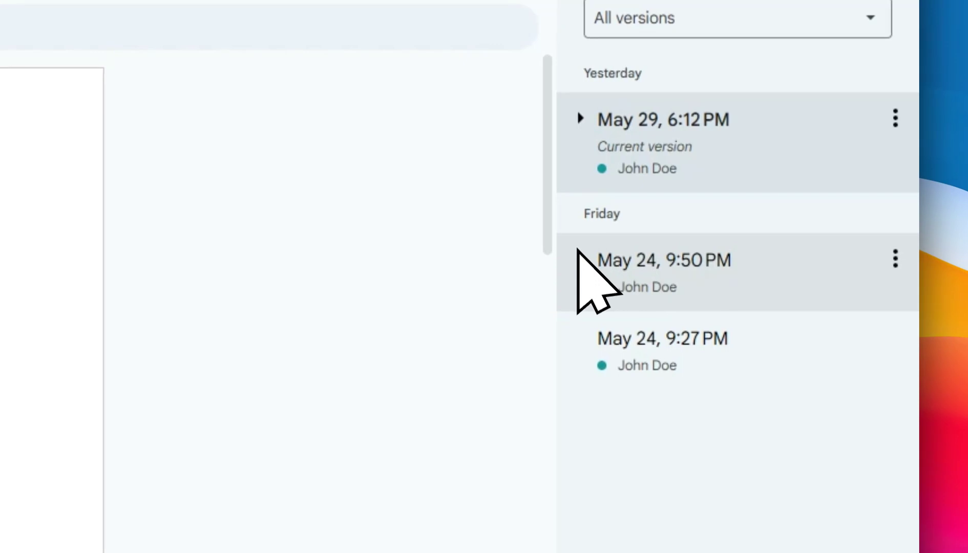
{"action": "left_click", "coordinate": [785, 202]}
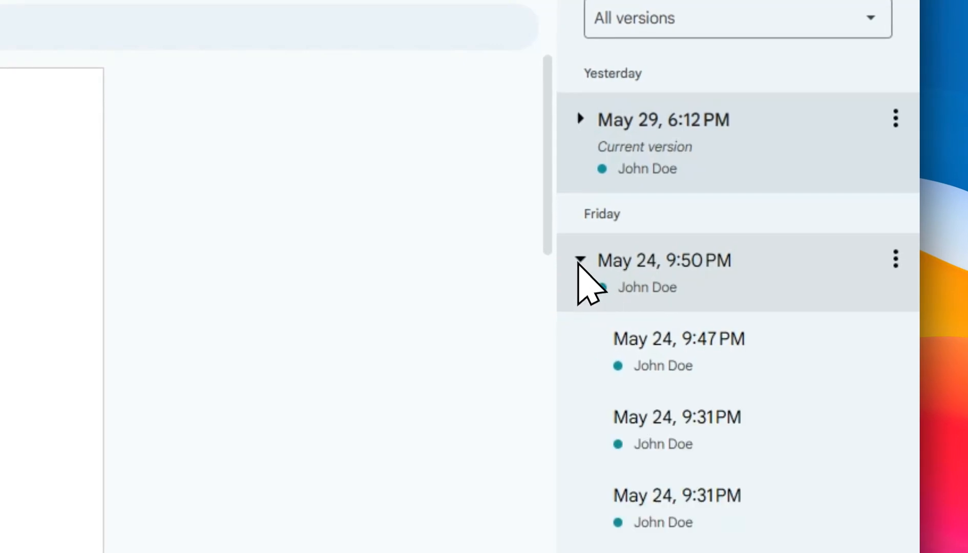
{"action": "left_click", "coordinate": [659, 415]}
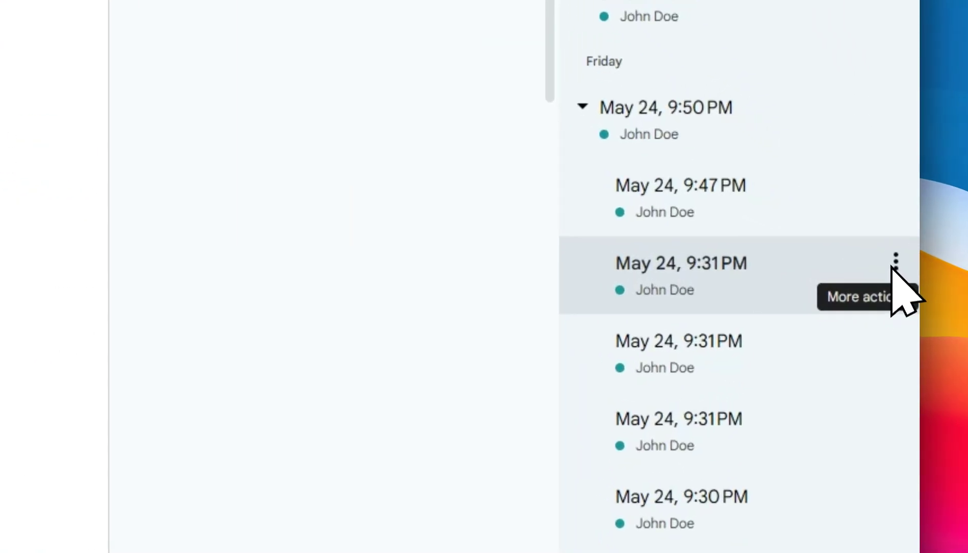
{"action": "left_click", "coordinate": [909, 265]}
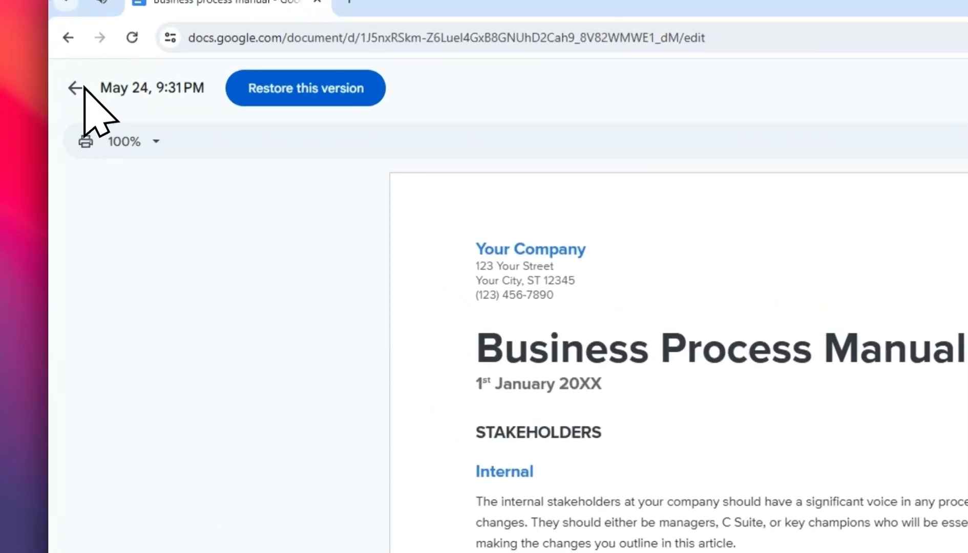
{"action": "left_click", "coordinate": [62, 82]}
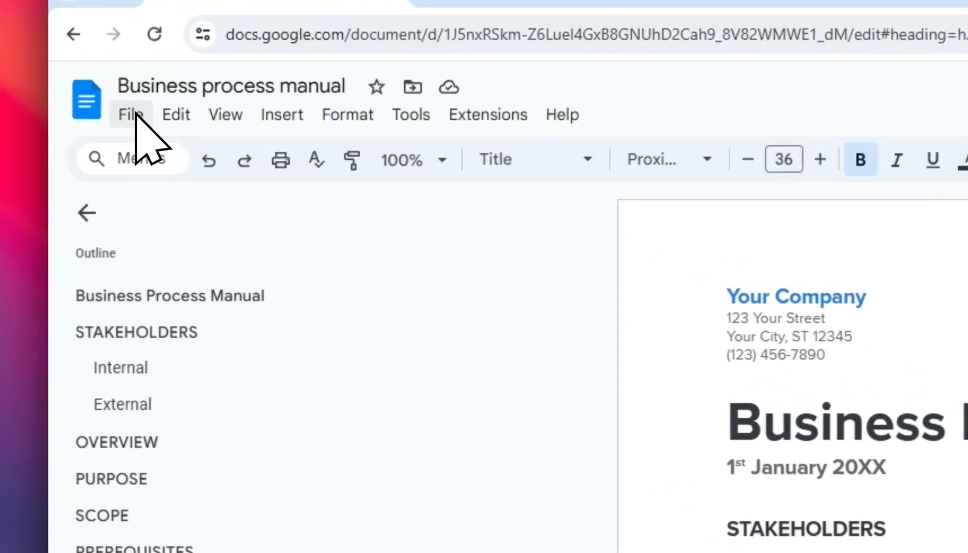
- Make a copy named 'Copy of Business process manual' via File > Make a copy
{"action": "left_click", "coordinate": [80, 88]}
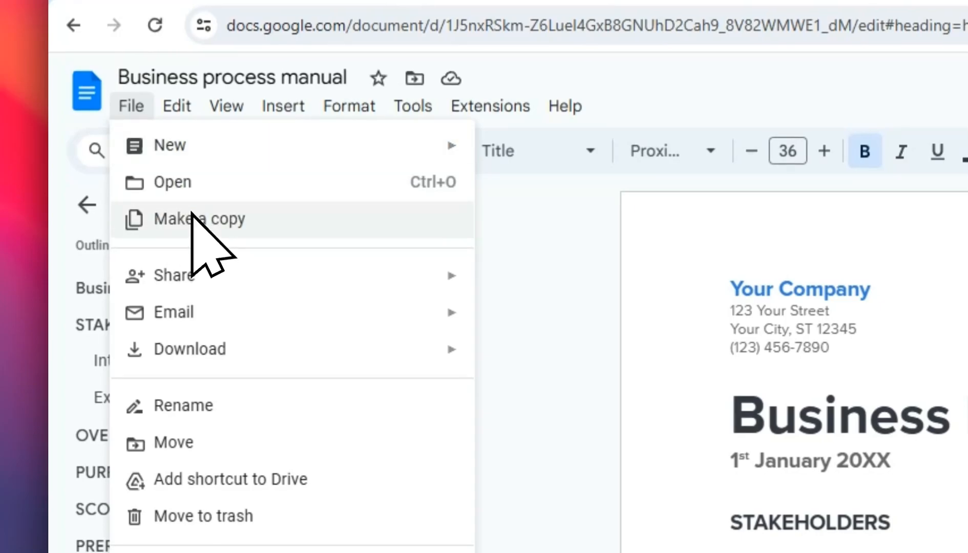
{"action": "left_click", "coordinate": [199, 231]}
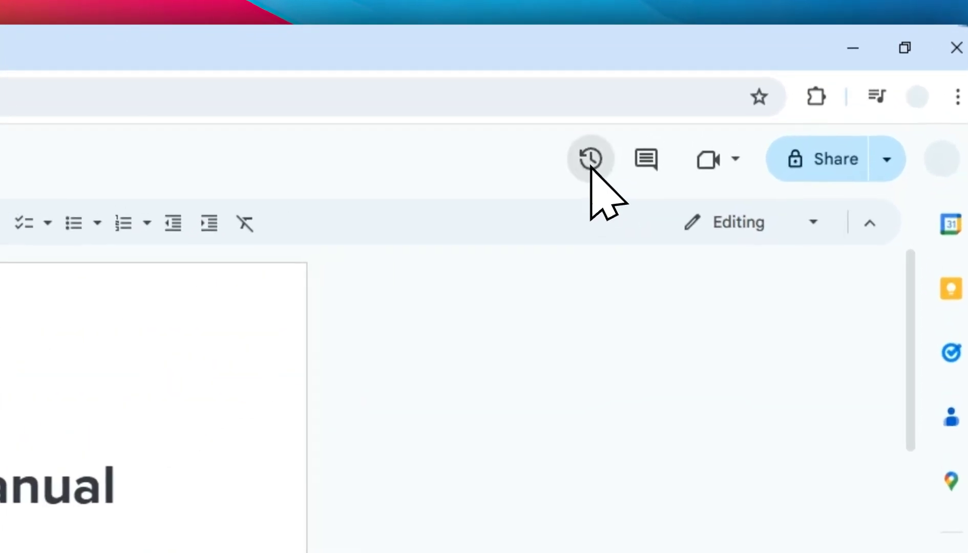
- Show the copied document's Version history panel, which lists no prior versions
{"action": "left_click", "coordinate": [762, 82]}
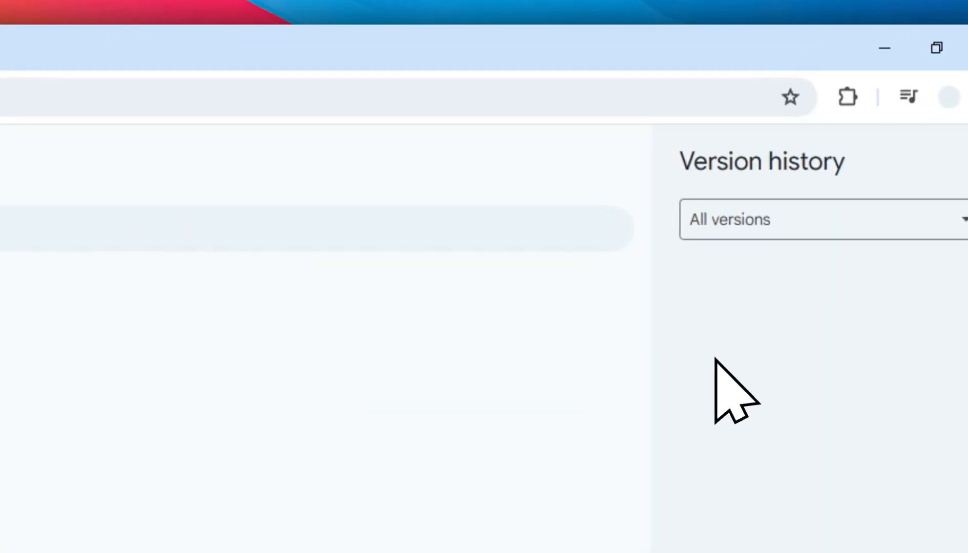